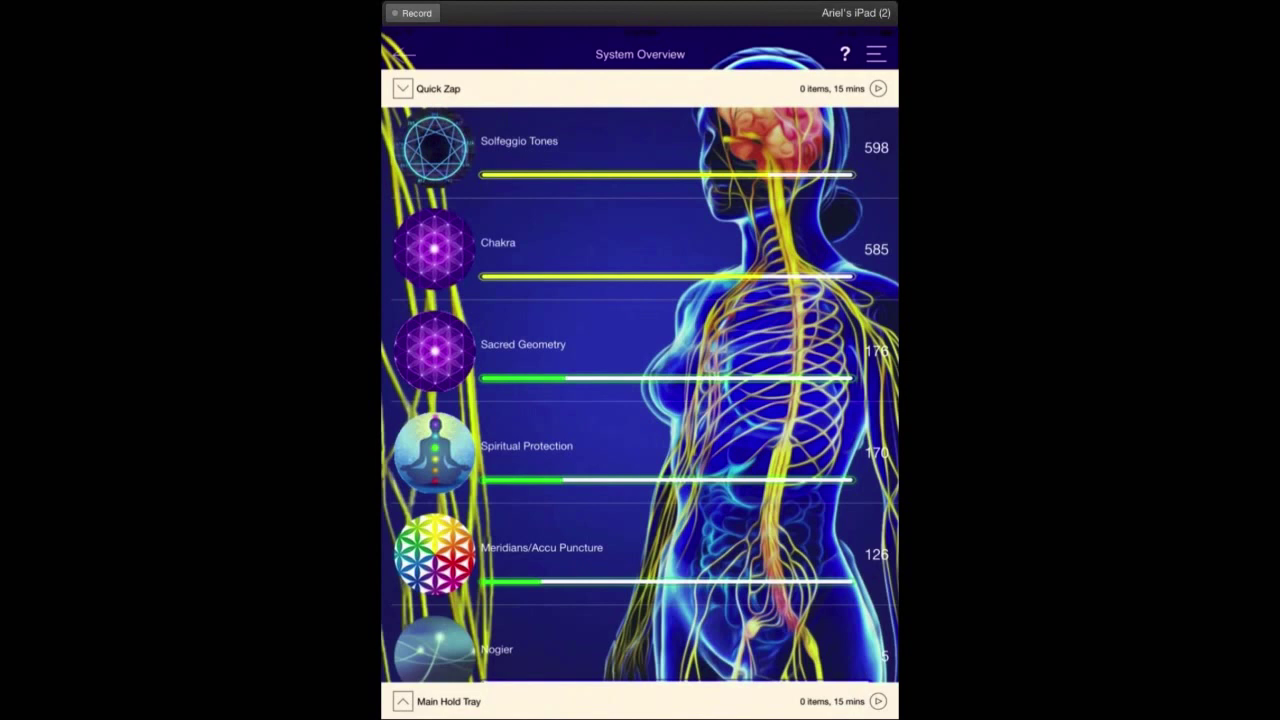
# Open the Chakra detail panel to show each chakra's score, such as Solar 691 and Sacral 44.
pyautogui.click(498, 242)
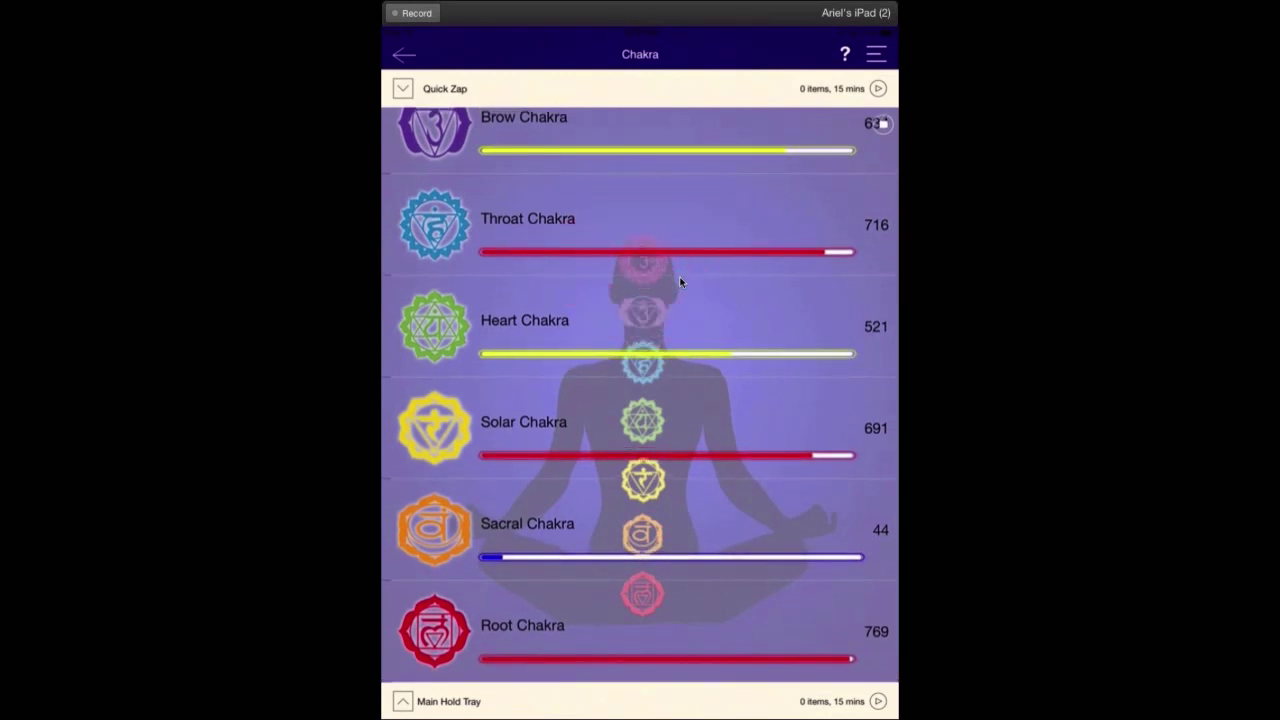
# Add Throat Chakra and Solar Chakra to the Main Hold Tray, bringing it to 2 items.
pyautogui.moveTo(679, 282); pyautogui.dragTo(680, 283)
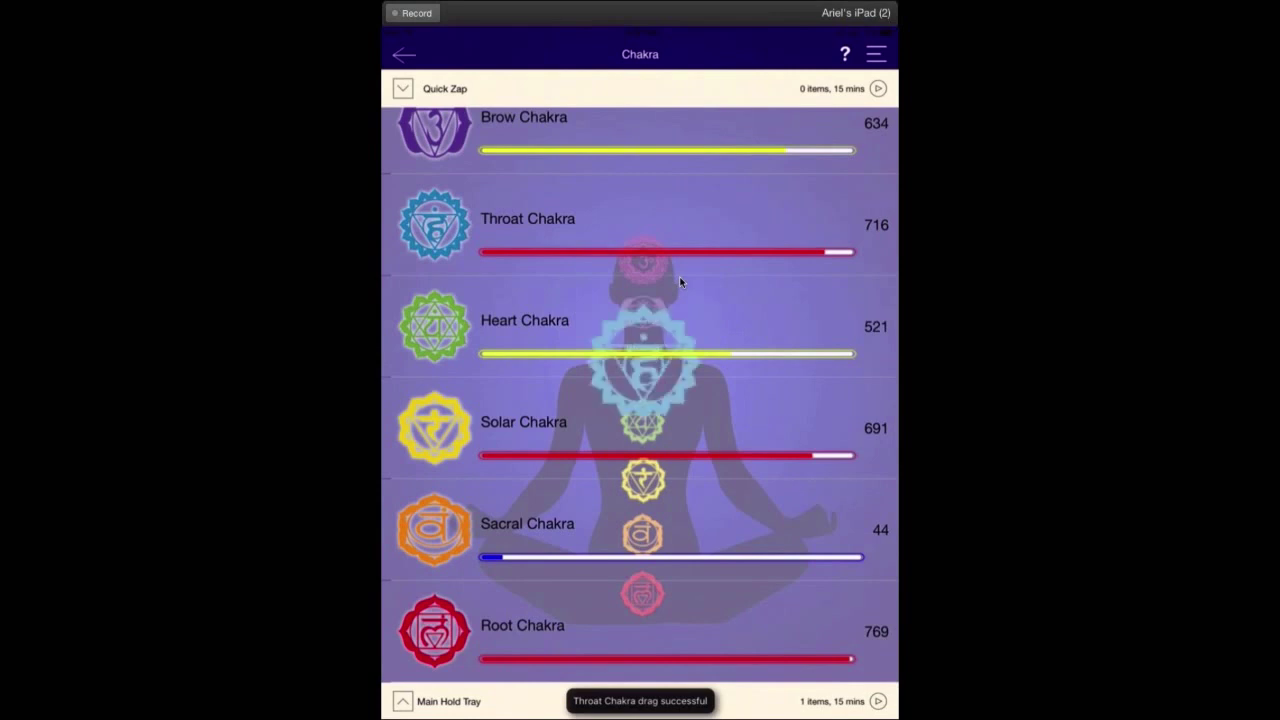
pyautogui.moveTo(640, 430); pyautogui.dragTo(640, 680)
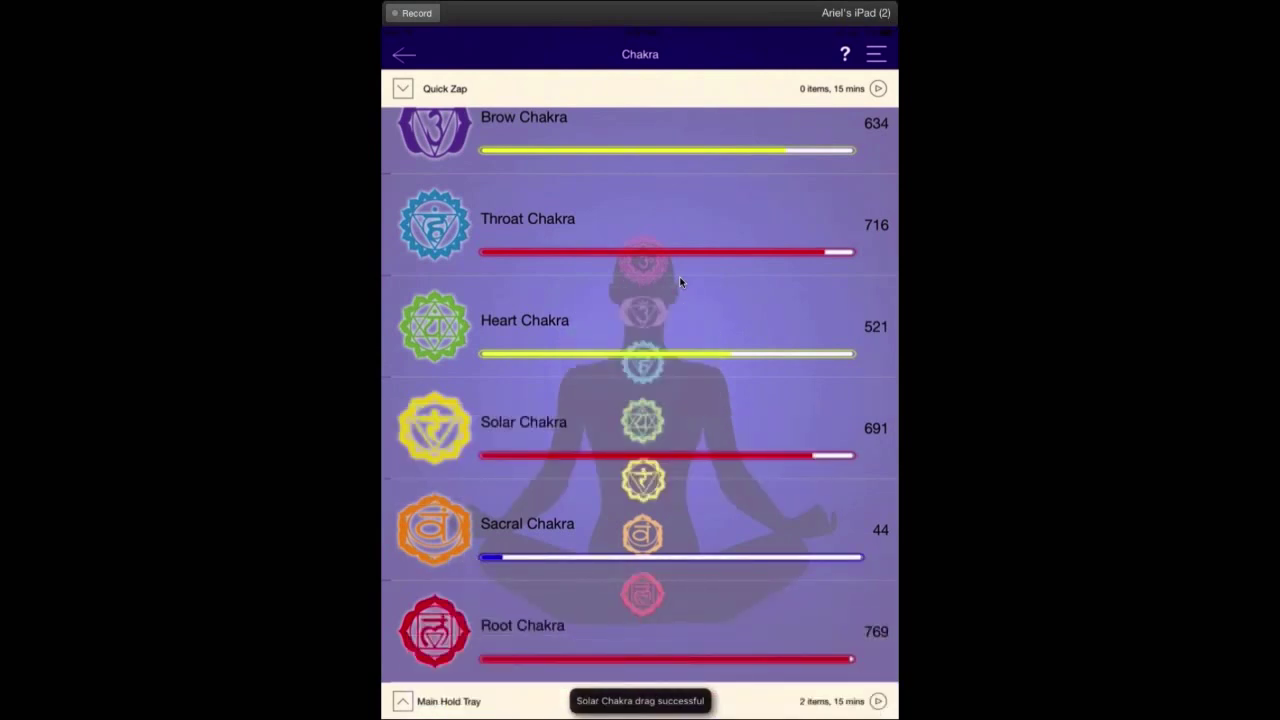